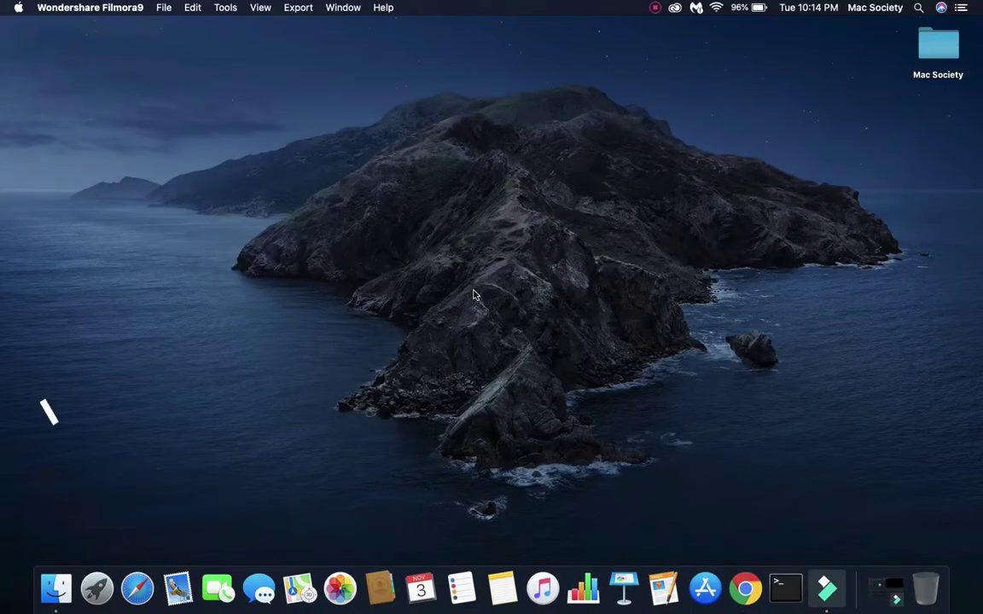
- Open an empty macOS Spotlight search with Command+Space
key("super+space")
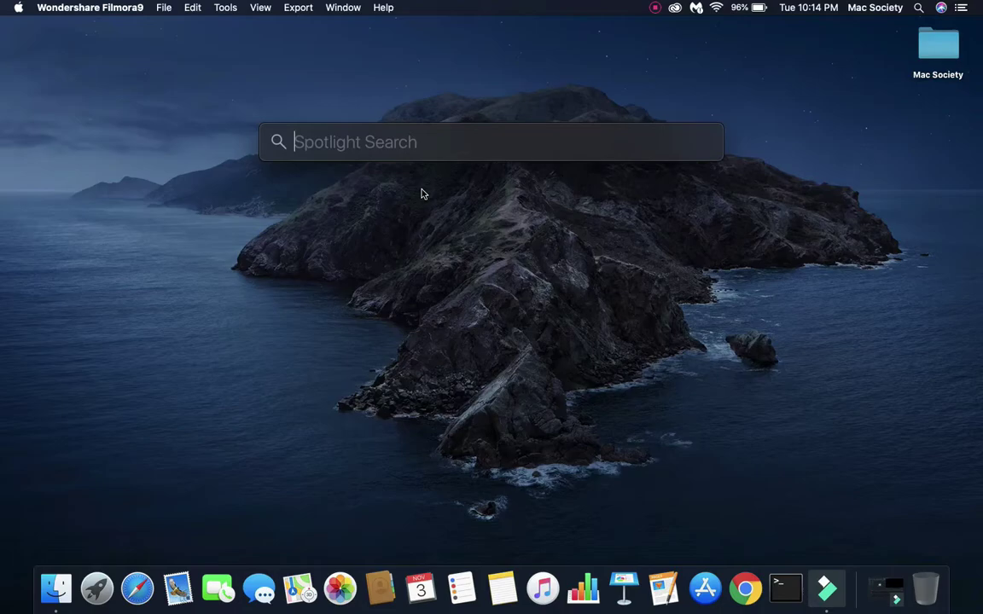
- Launch Google Chrome by searching 'Google Chrome' in Spotlight
type("Google Chrome")
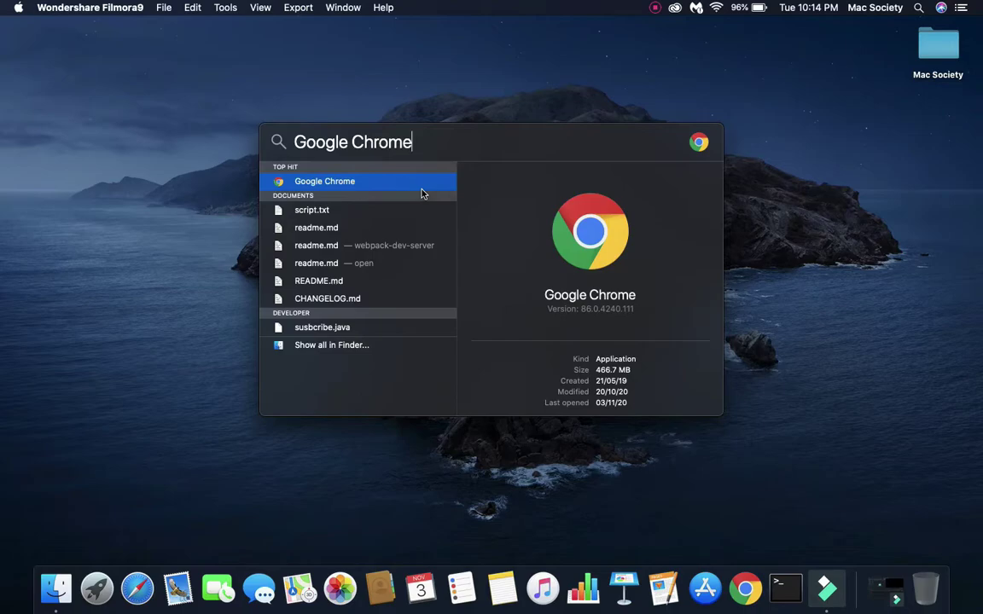
key("Return")
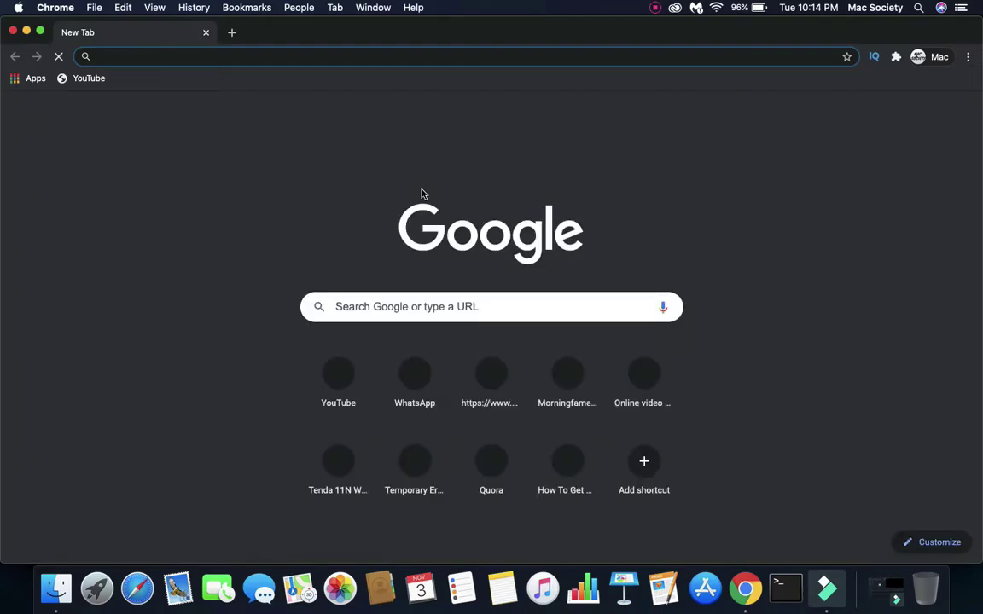
- Search Google for 'among us for mac' from the Chrome address bar
left_click(286, 57)
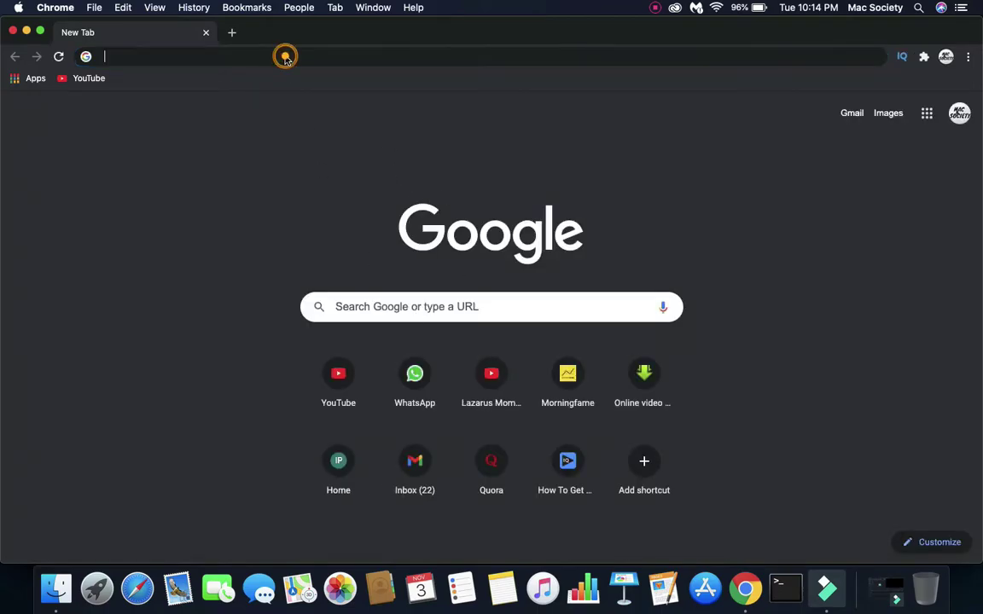
type("among us for mac")
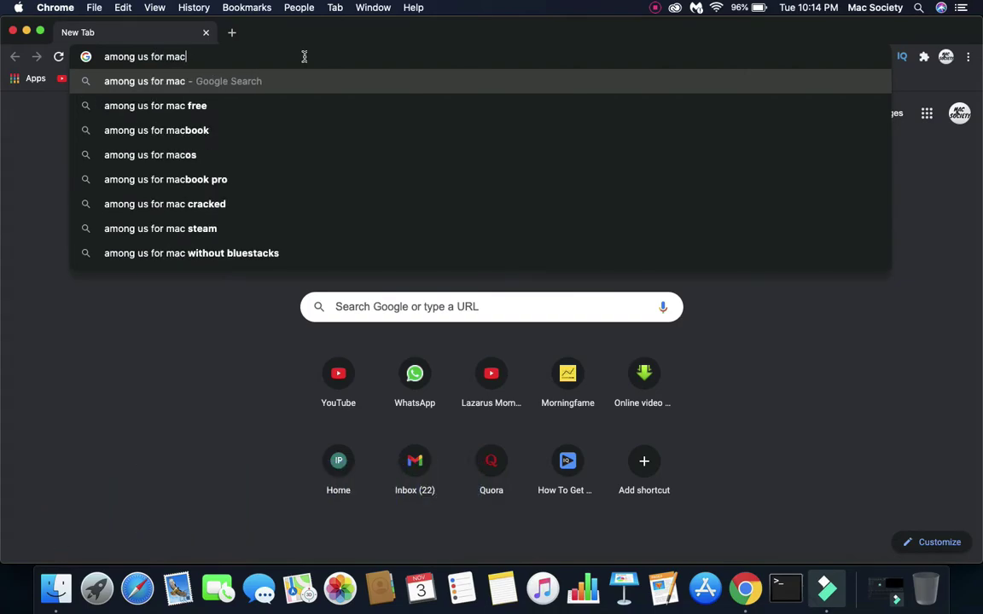
key("Return")
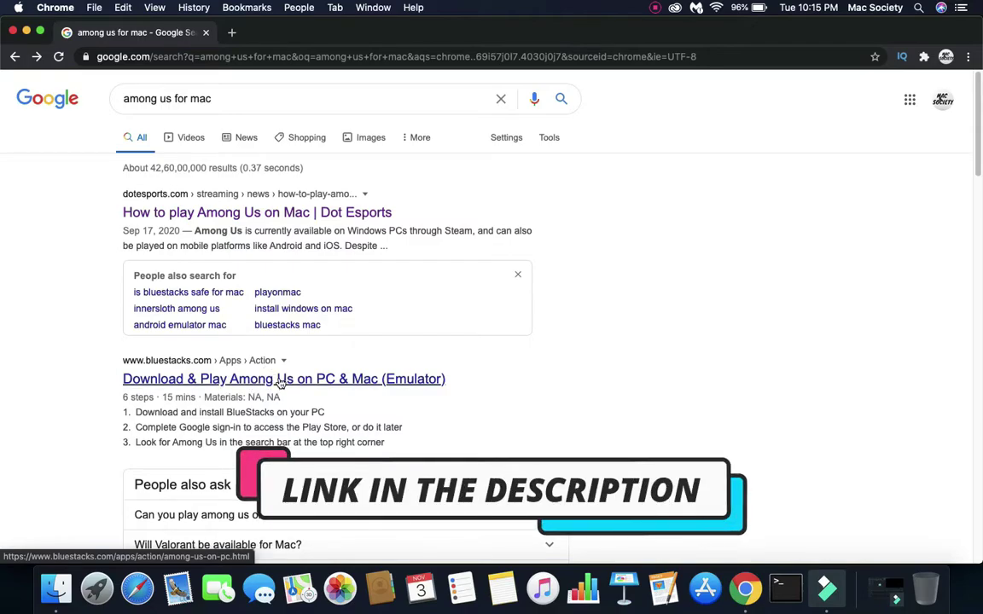
- Download BlueStacks from bluestacks.com's Among Us page and open the downloaded .dmg
left_click(280, 382)
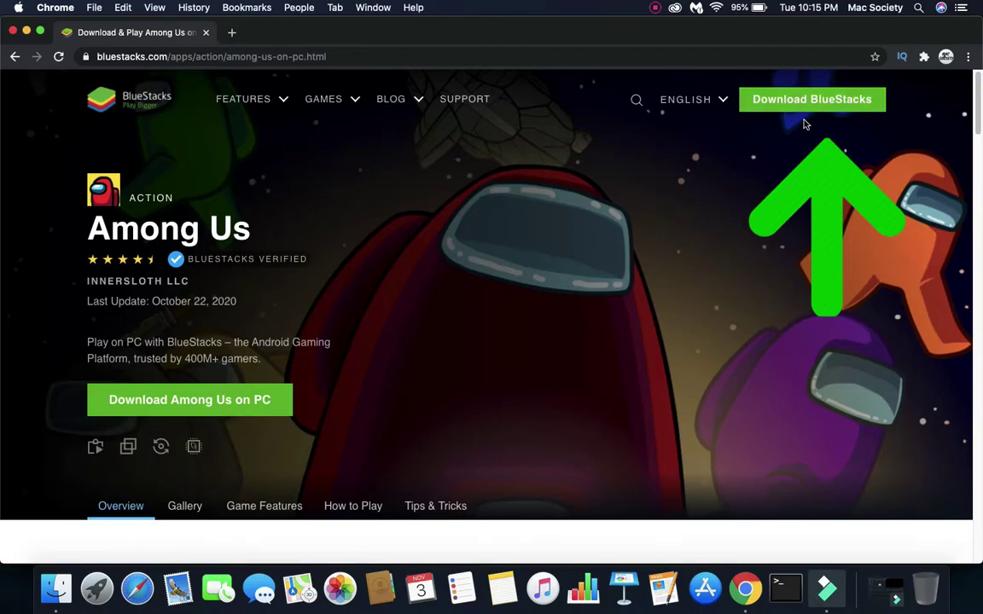
left_click(811, 100)
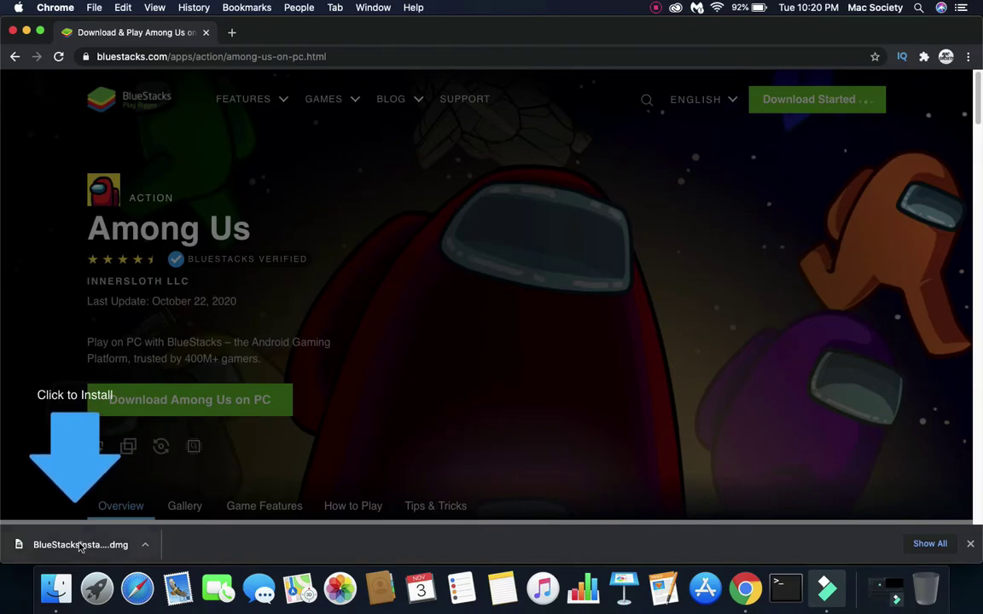
left_click(78, 545)
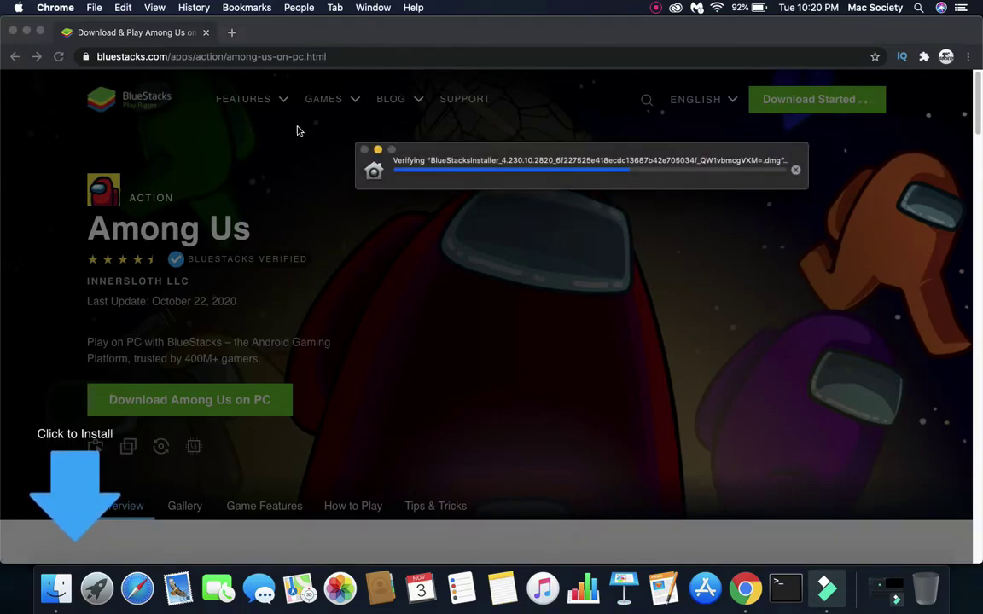
- Hide Chrome and skip verification of the BlueStacks disk image
left_click(27, 32)
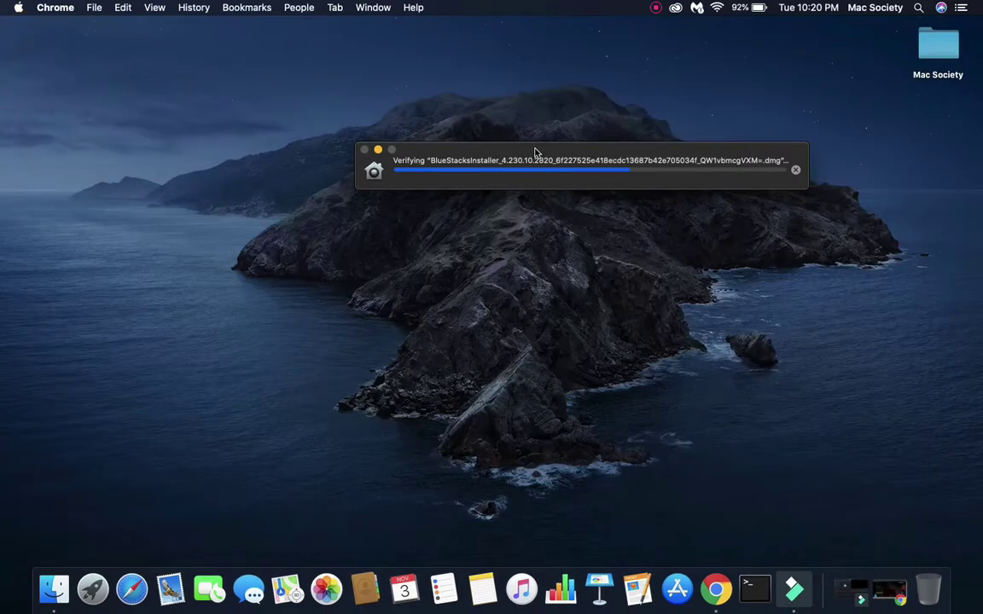
left_click_drag(534, 149, 450, 200)
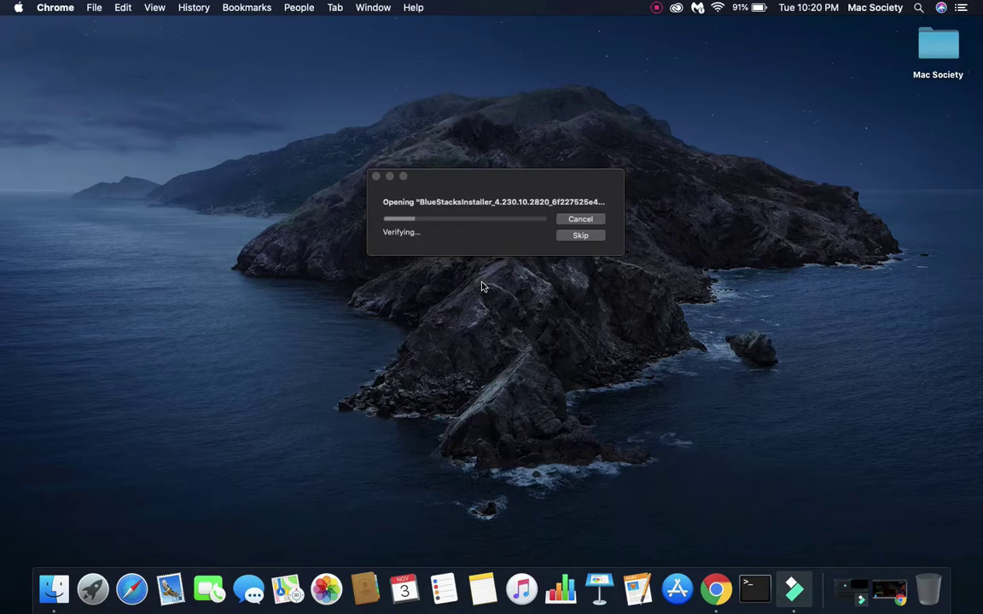
left_click(579, 235)
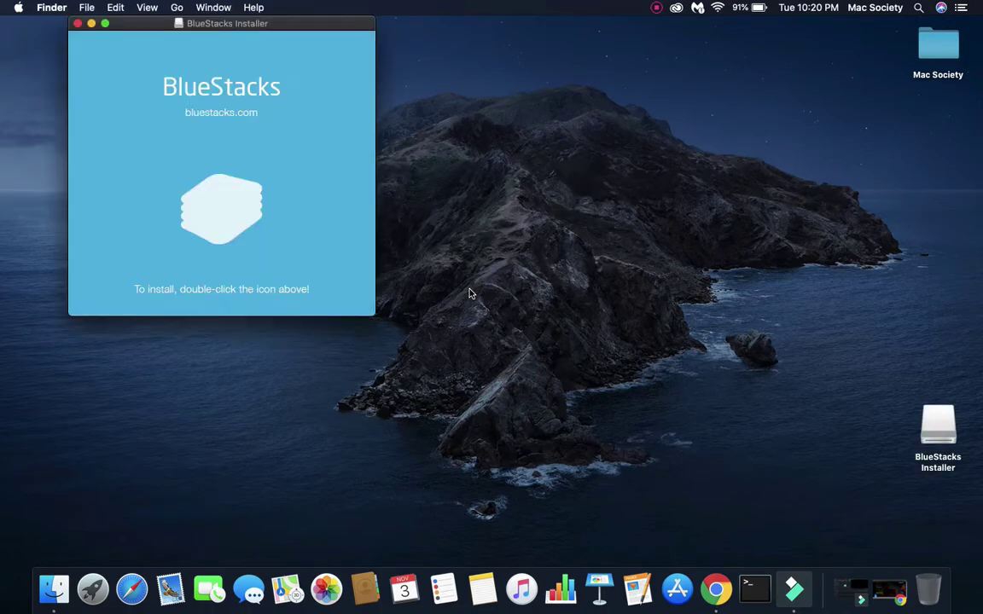
- Launch BlueStacks Installer from the mounted disk and approve the internet-download warning
left_click_drag(284, 29, 522, 127)
double_click(462, 314)
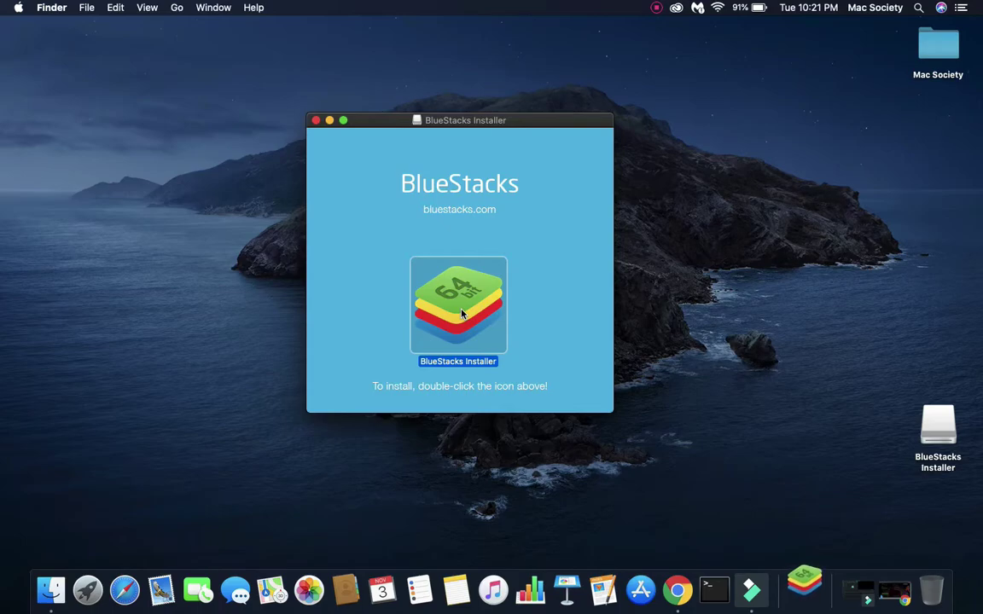
left_click_drag(378, 202, 432, 211)
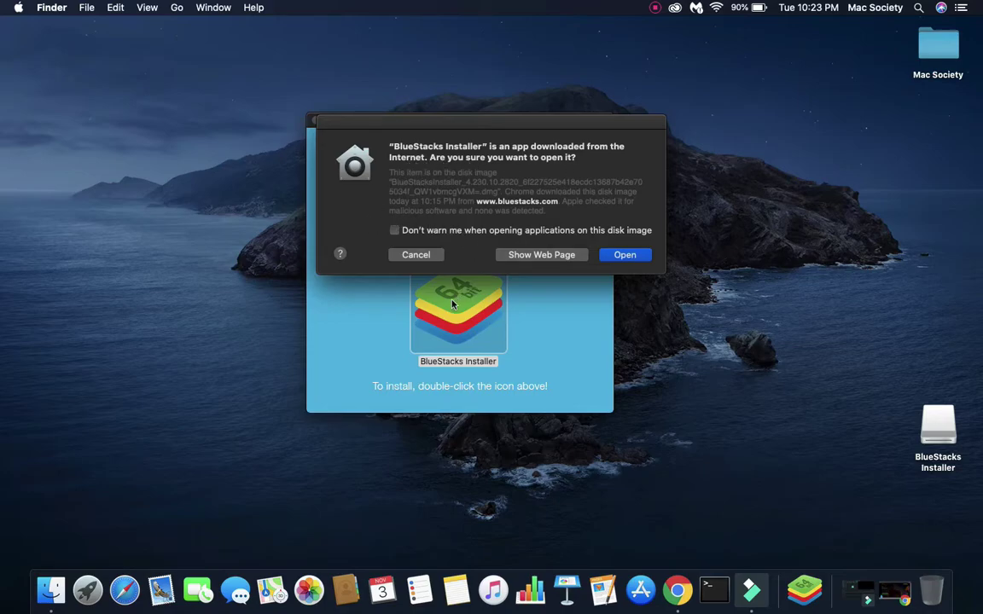
left_click(625, 259)
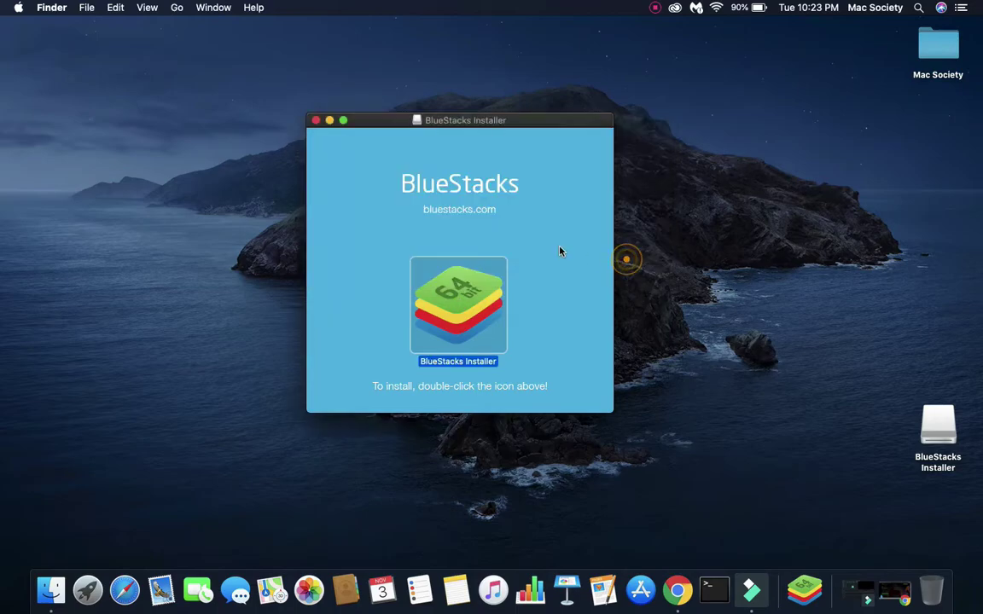
- Run the BlueStacks install and authorize its helper tool with the Mac password
left_click(329, 120)
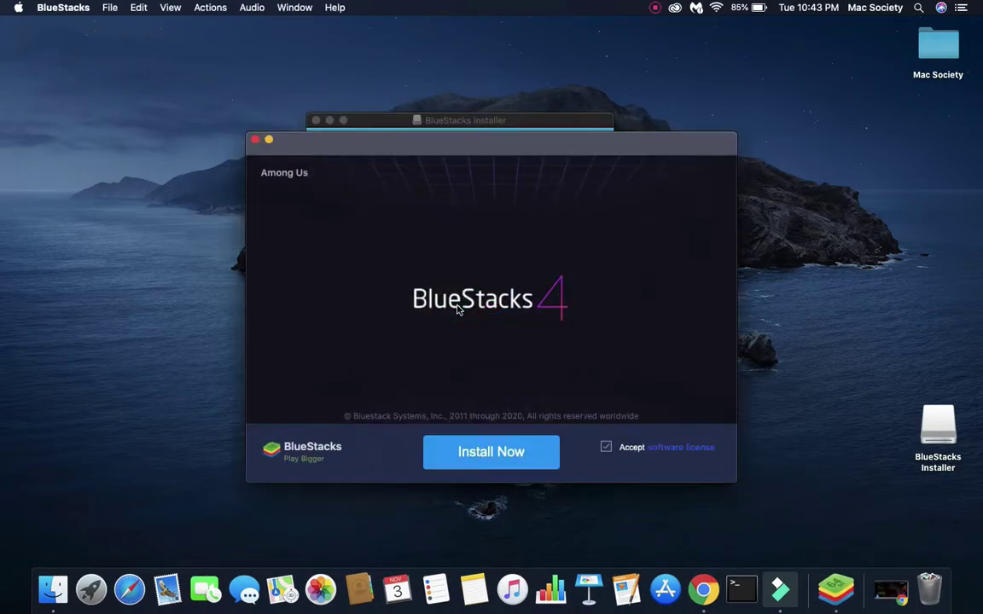
left_click(499, 462)
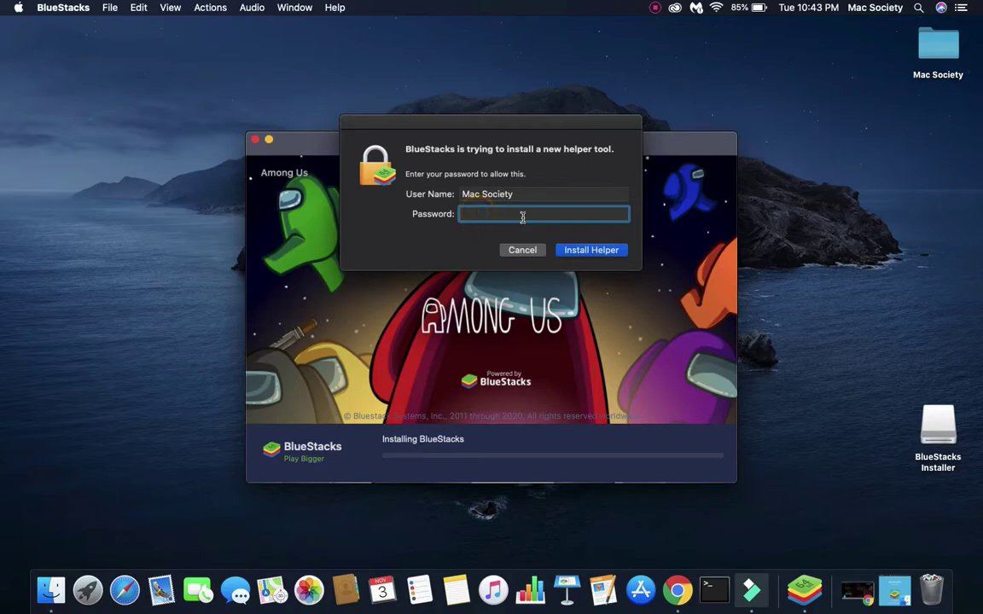
key("Return")
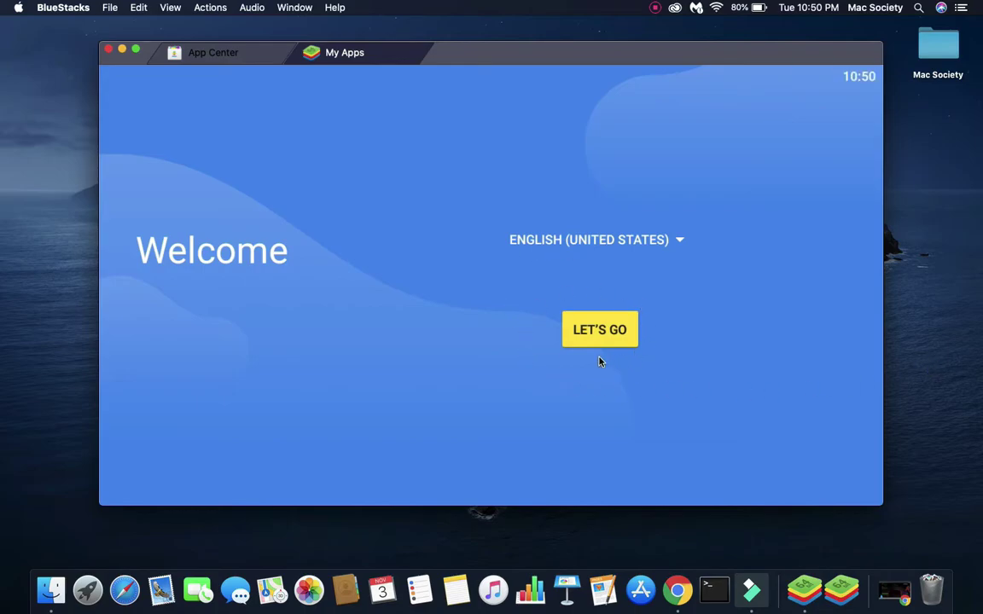
- Start BlueStacks setup and enter the Google account e-mail address
left_click(601, 329)
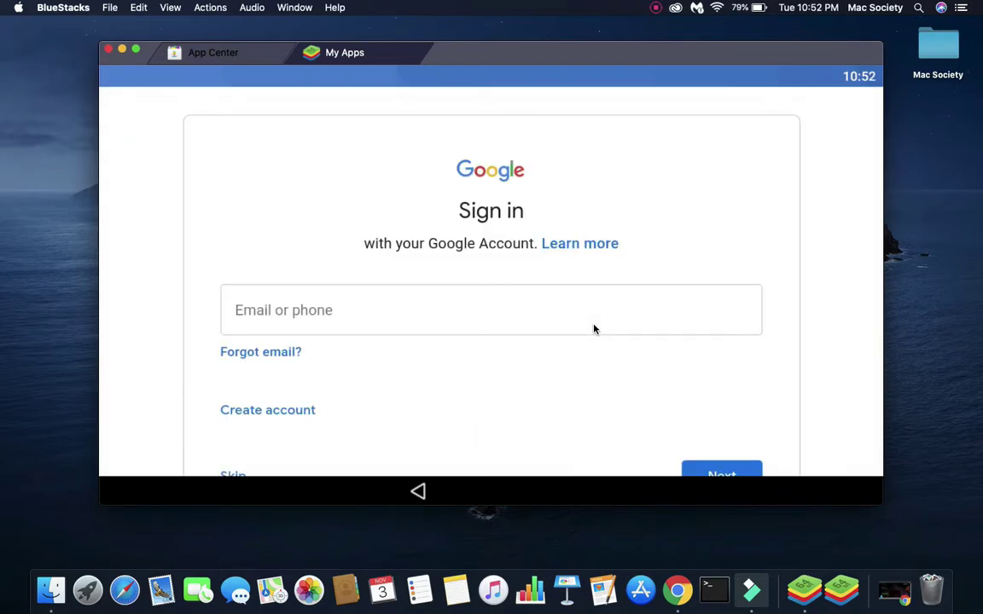
left_click(571, 318)
key("Return")
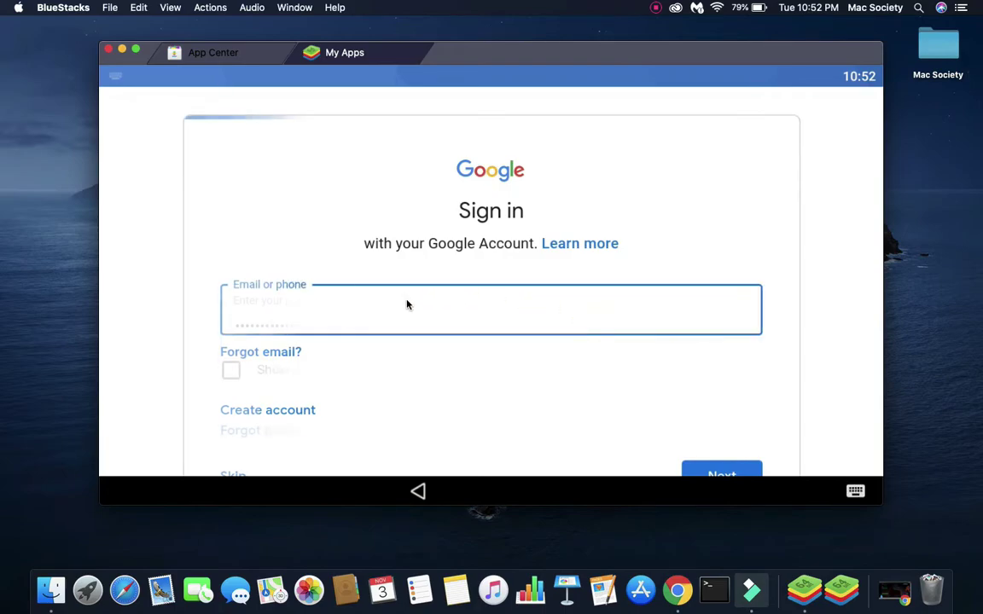
- Finish Google sign-in, switch BlueStacks to full screen, and accept Google's terms
scroll(719, 412, "down", 2)
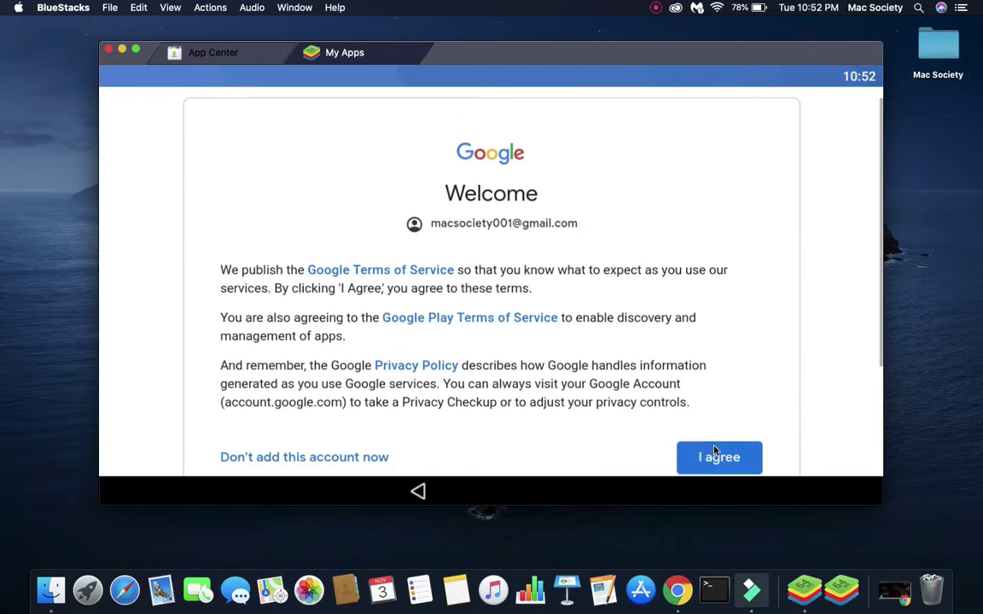
left_click(580, 49)
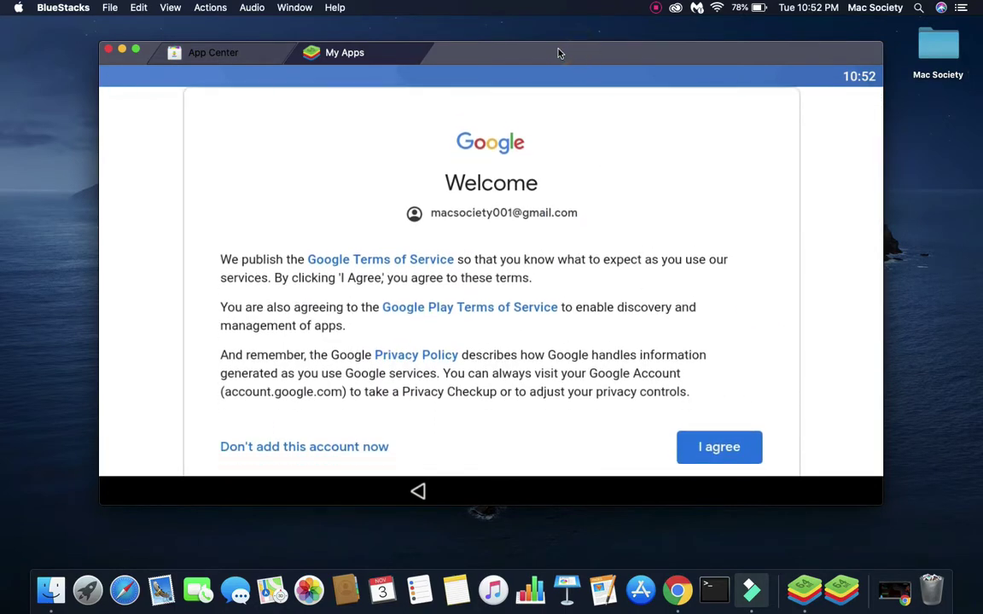
left_click(137, 52)
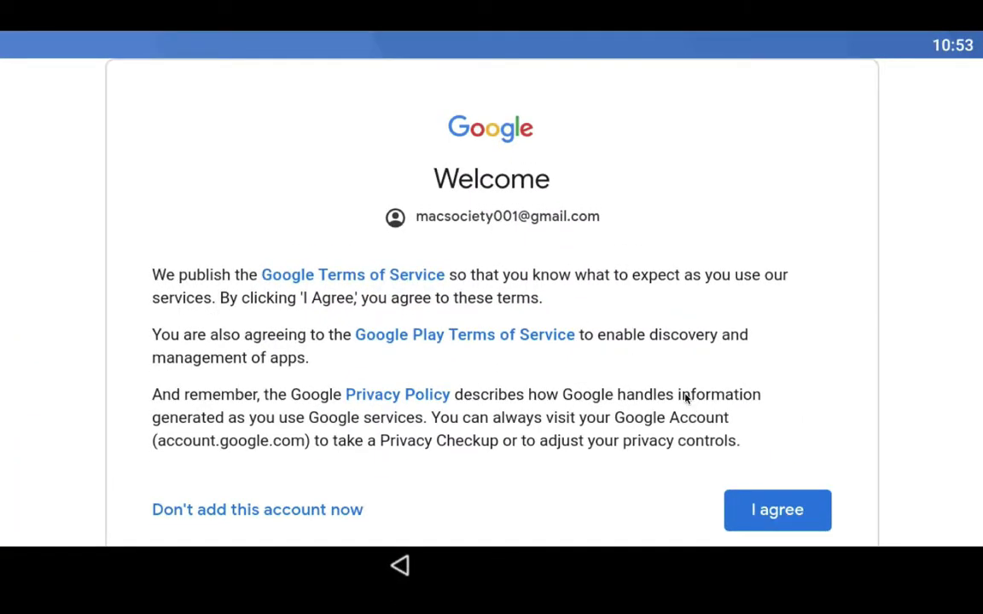
left_click(774, 510)
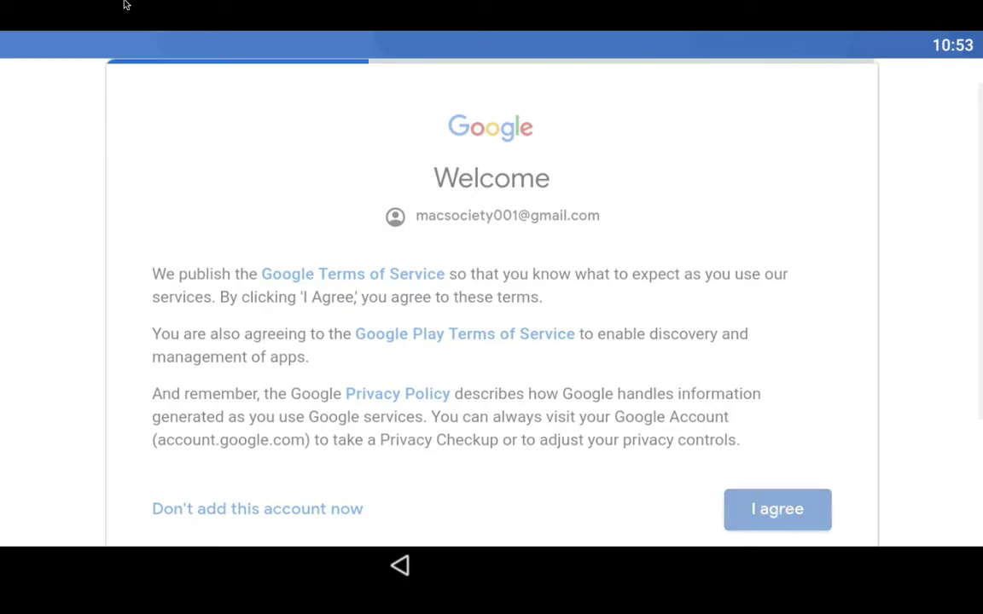
mouse_move(35, 22)
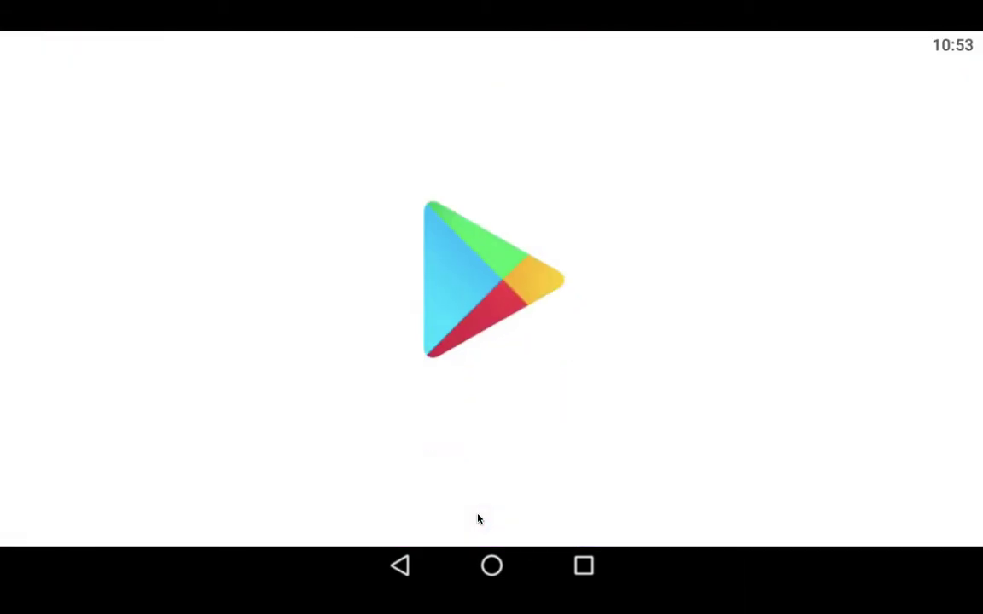
- Leave full screen, install Among Us from Google Play, and open it
key("ctrl+super+f")
left_click(682, 82)
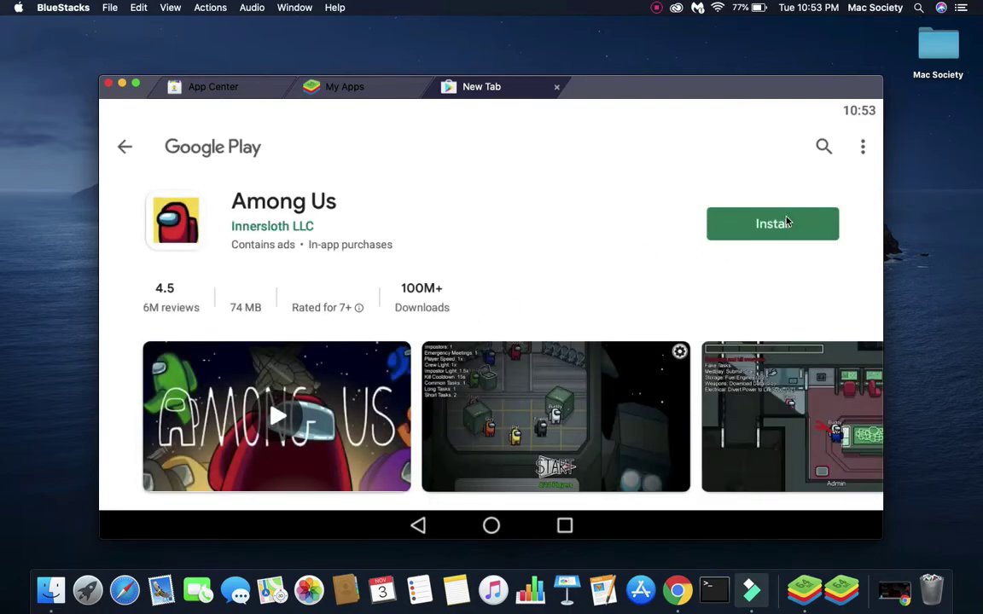
left_click(778, 224)
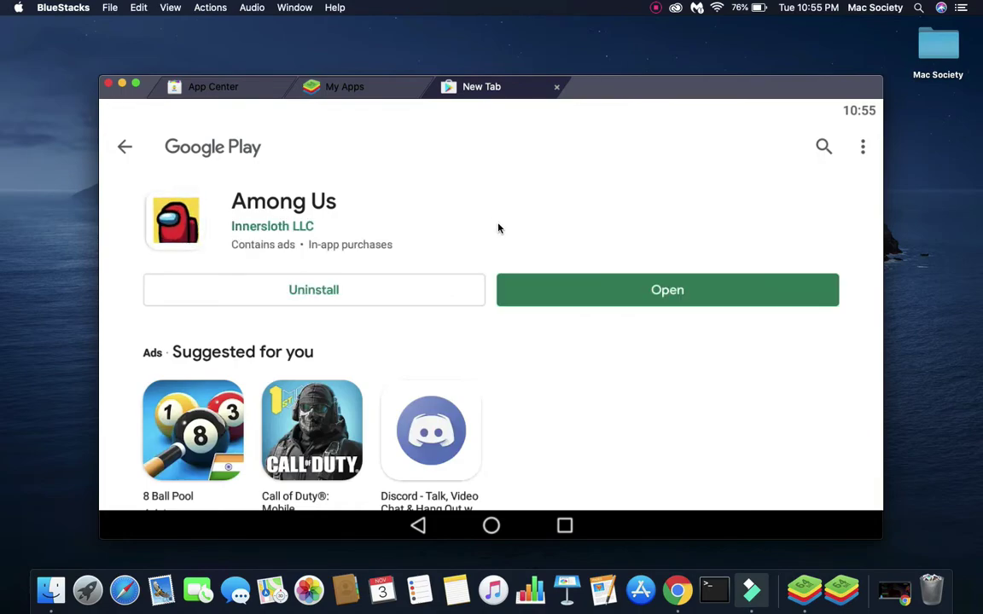
left_click(645, 291)
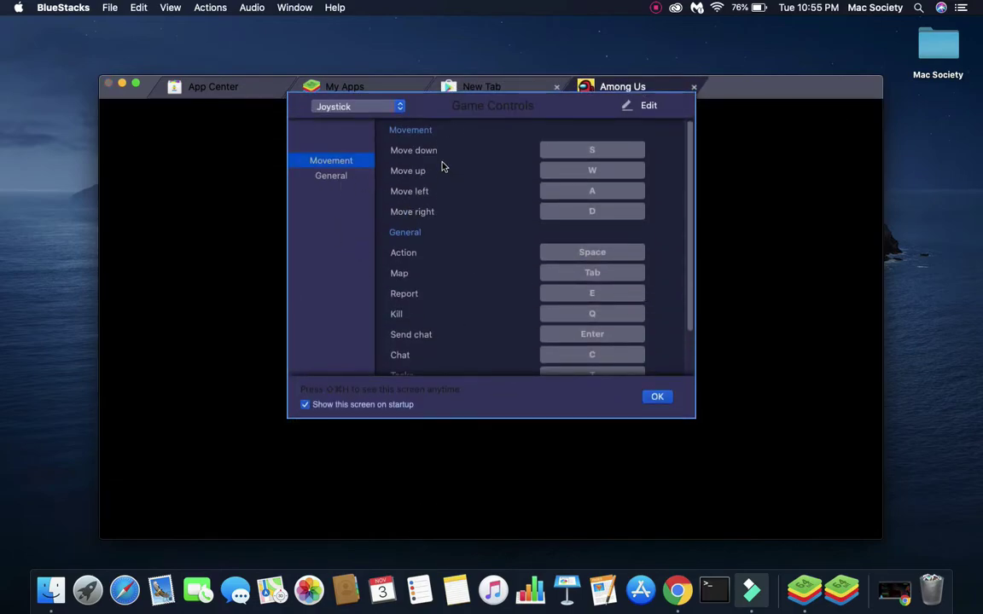
- Dismiss the Game Controls and full-screen notices, then view Among Us's Advertisement Policy
scroll(529, 358, "down", 3)
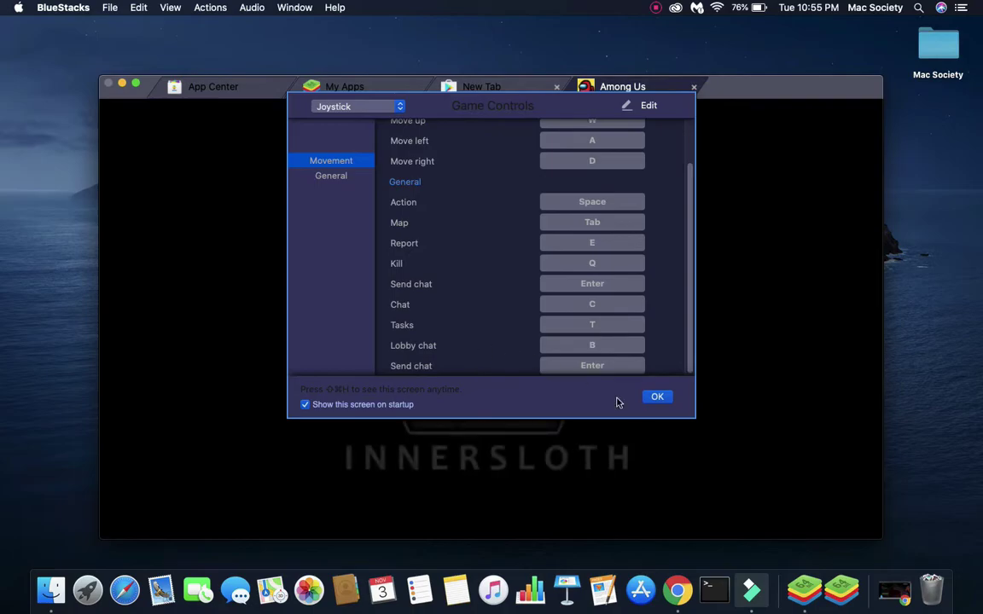
left_click(658, 398)
left_click(587, 284)
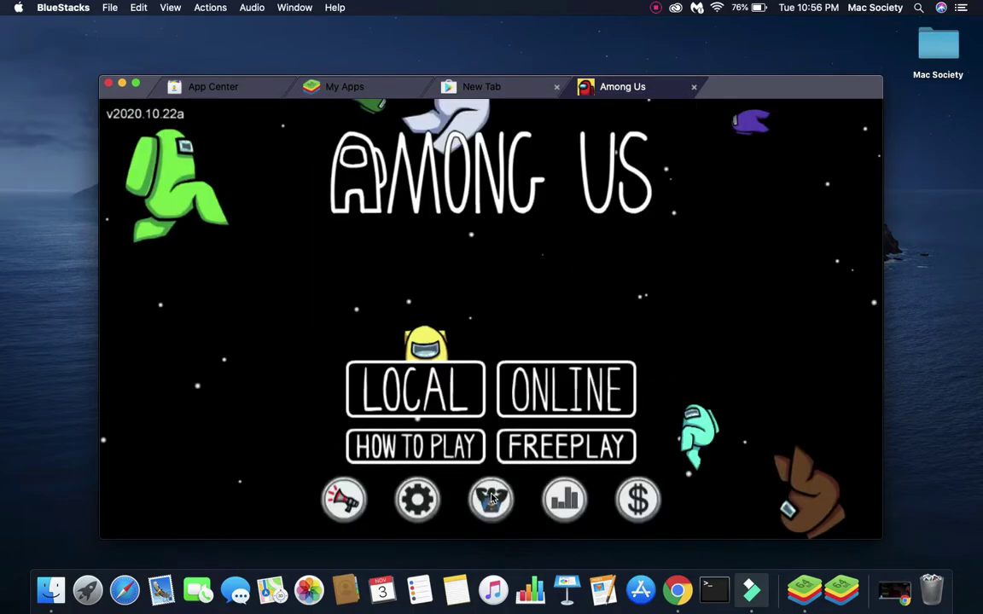
left_click(490, 500)
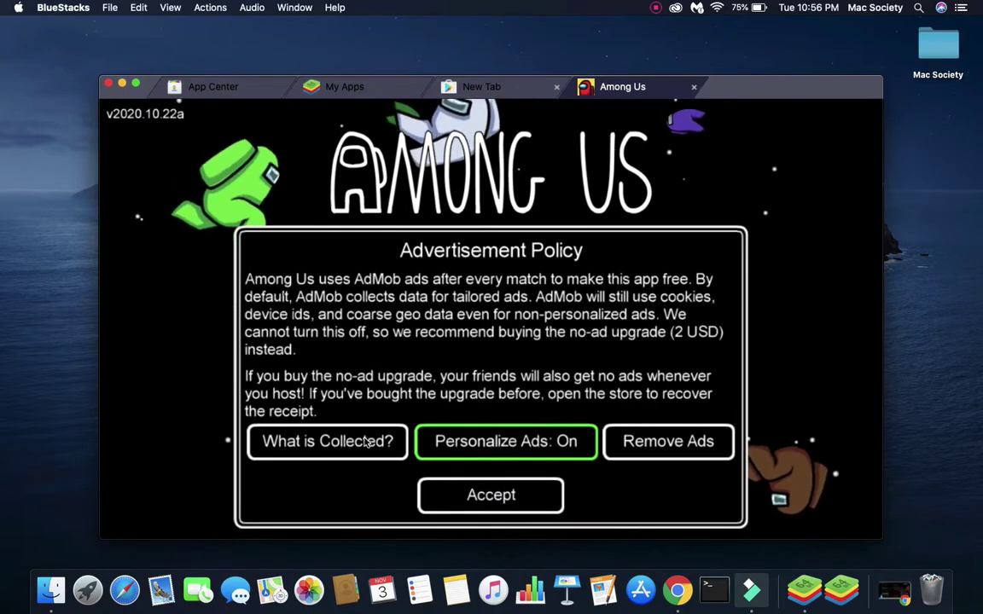